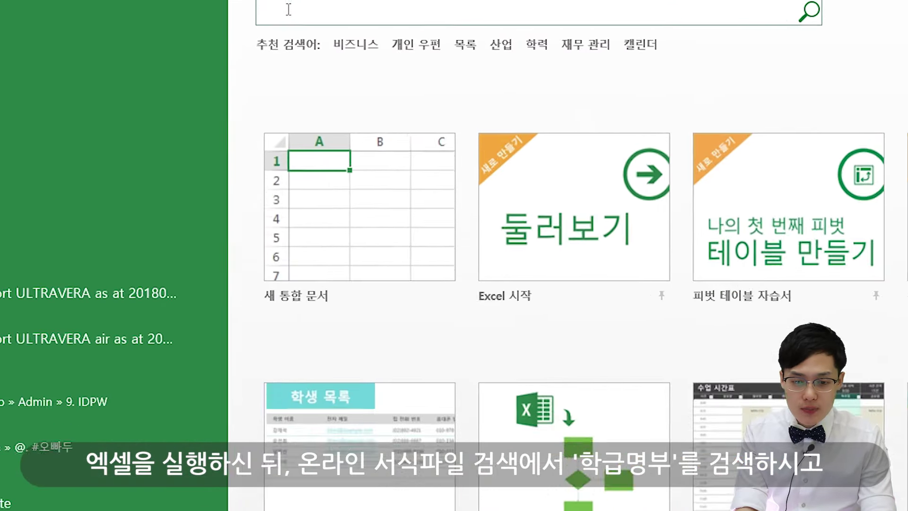
# Step: Search the online templates for 학급명부 and create a workbook from the 학급 명부 template
pyautogui.write('g')
pyautogui.write('학급명부')
pyautogui.press('Return')
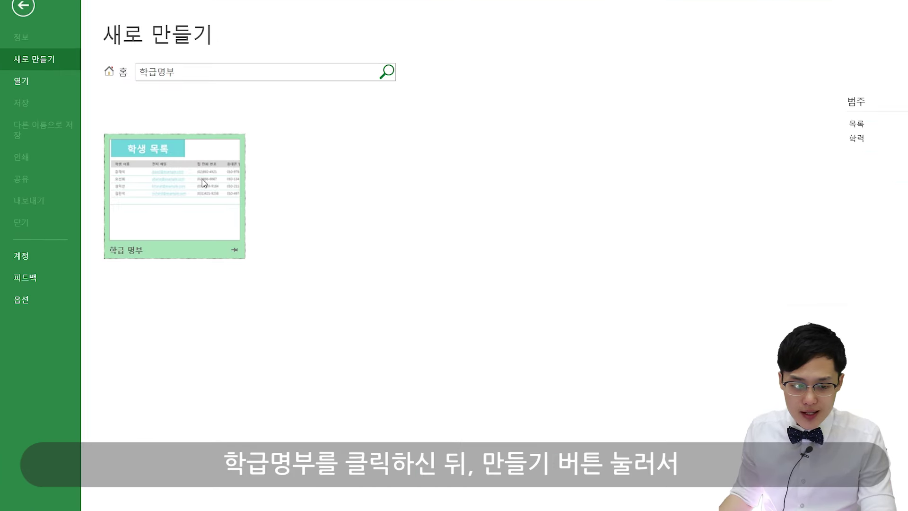
pyautogui.click(201, 178)
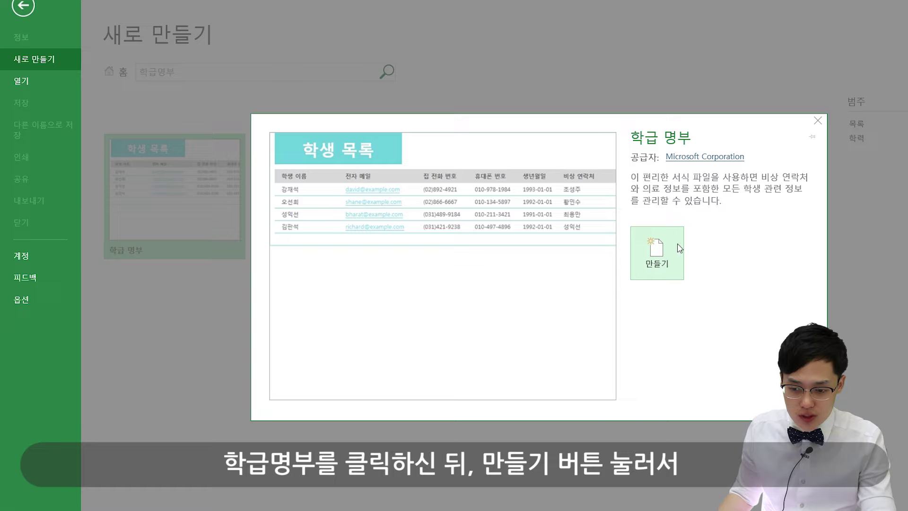
pyautogui.click(674, 240)
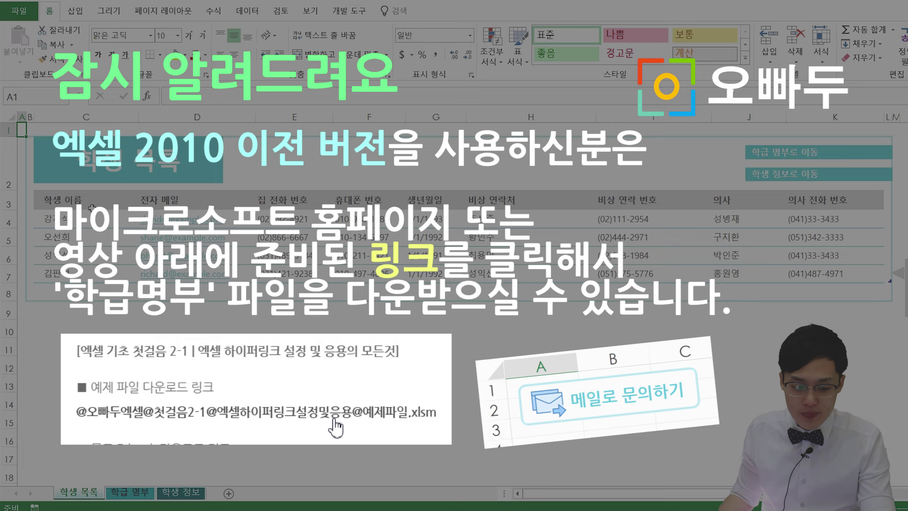
pyautogui.click(92, 207)
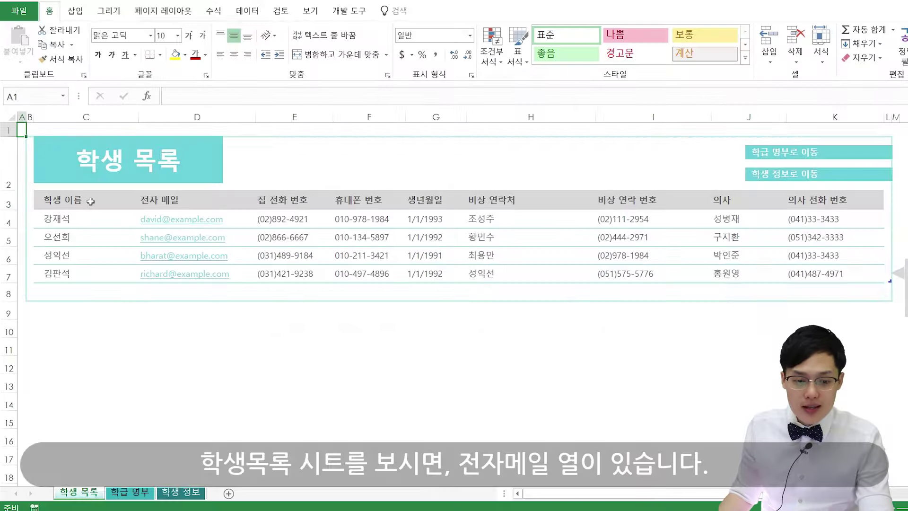
# Step: Follow the first student's e-mail hyperlink in D4 to open a new mail message
pyautogui.click(291, 161)
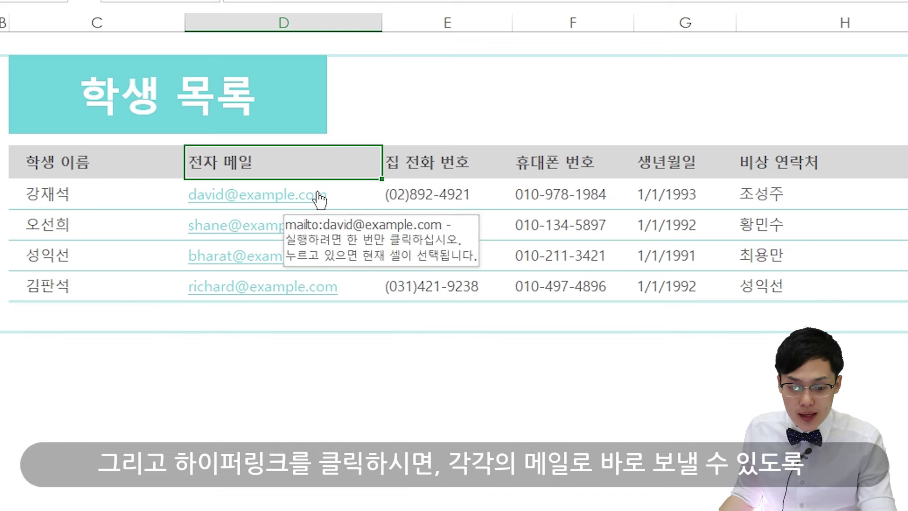
pyautogui.click(318, 194)
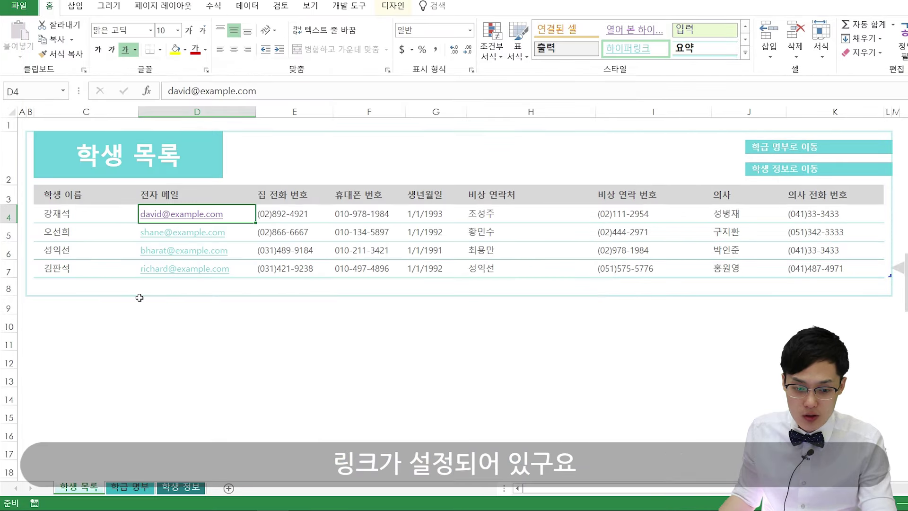
pyautogui.click(183, 296)
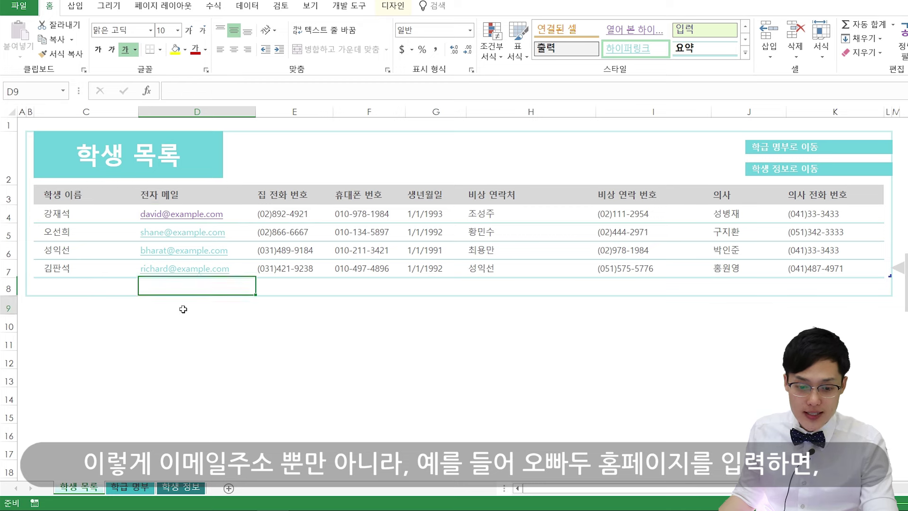
pyautogui.write('www.oppaduc.')
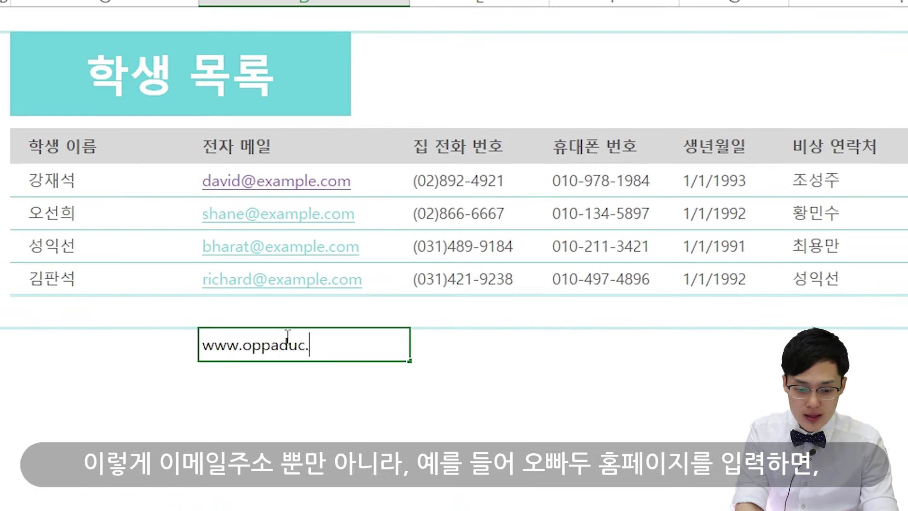
pyautogui.press('BackSpace')
pyautogui.press('BackSpace')
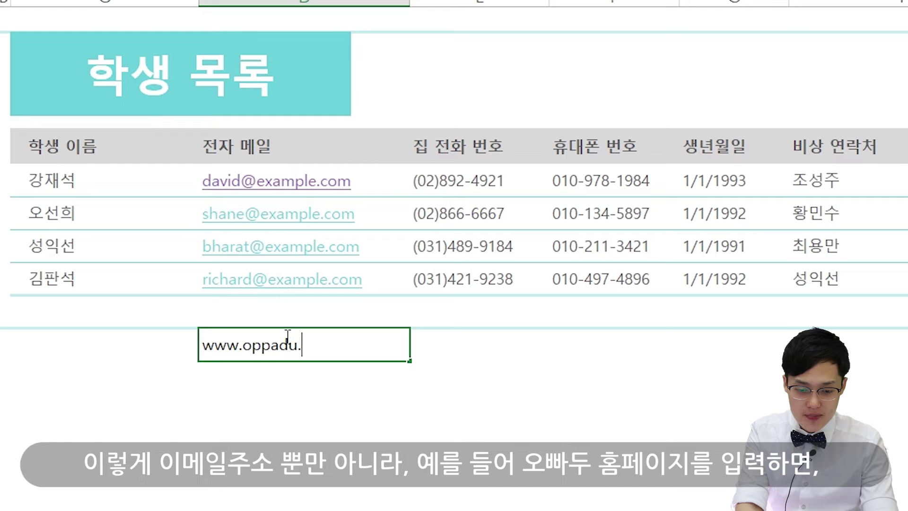
pyautogui.write('com')
pyautogui.press('Return')
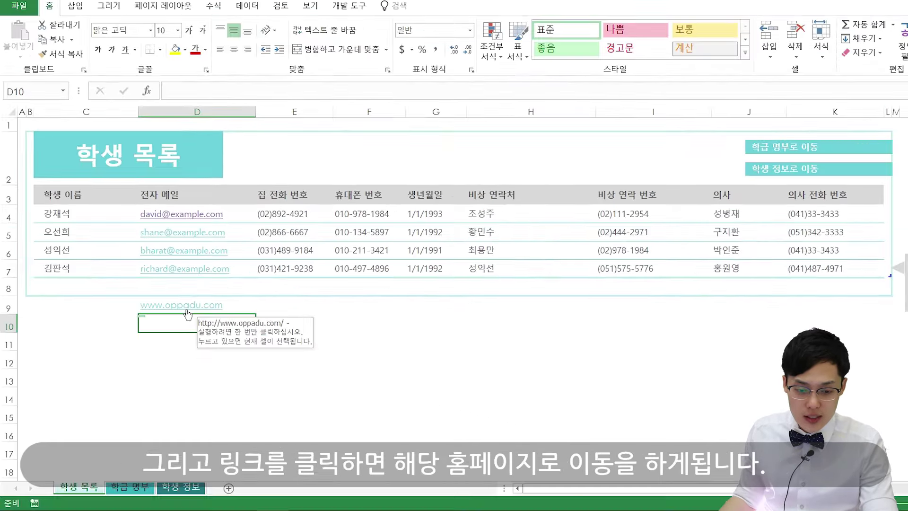
pyautogui.click(185, 307)
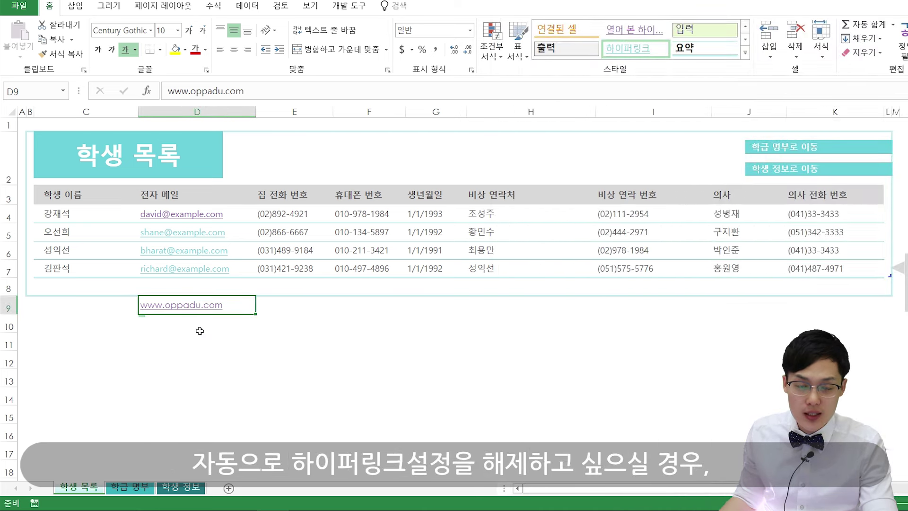
pyautogui.click(18, 6)
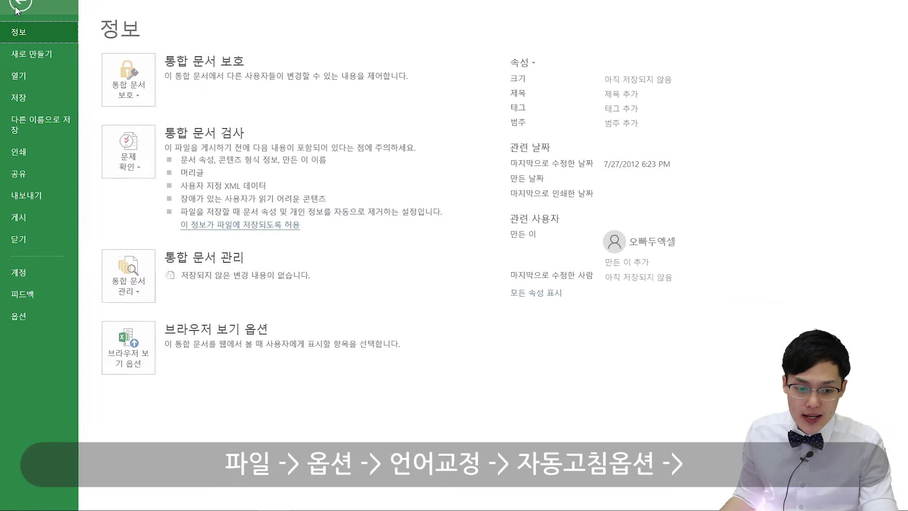
# Step: In AutoCorrect's AutoFormat As You Type options, uncheck 'Internet and network paths with hyperlinks'
pyautogui.click(47, 319)
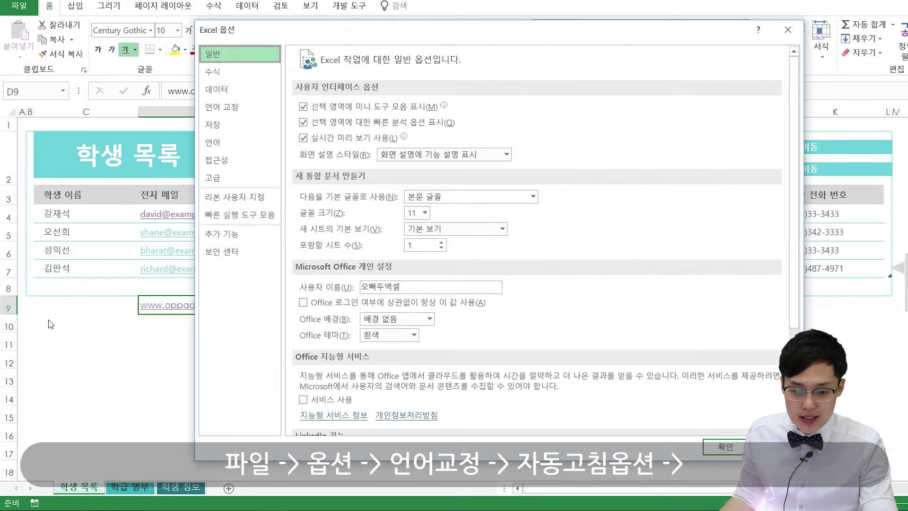
pyautogui.click(219, 107)
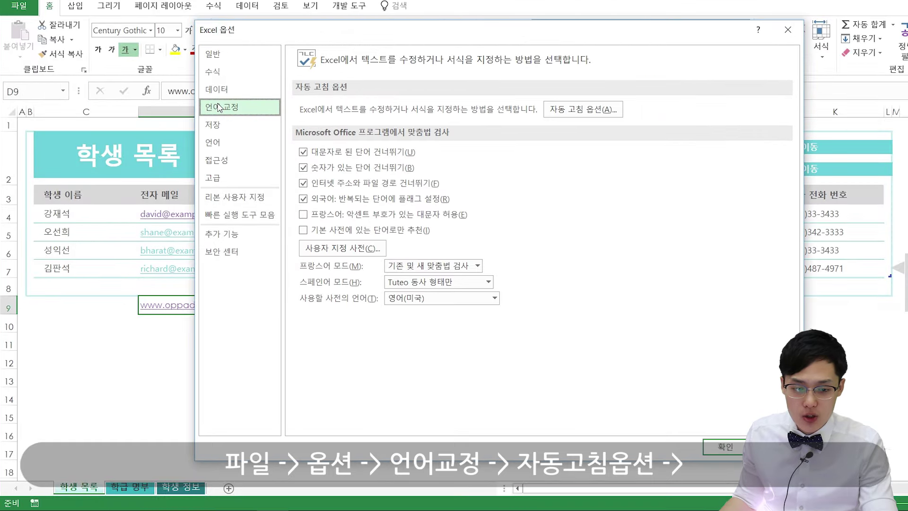
pyautogui.click(564, 116)
pyautogui.click(366, 75)
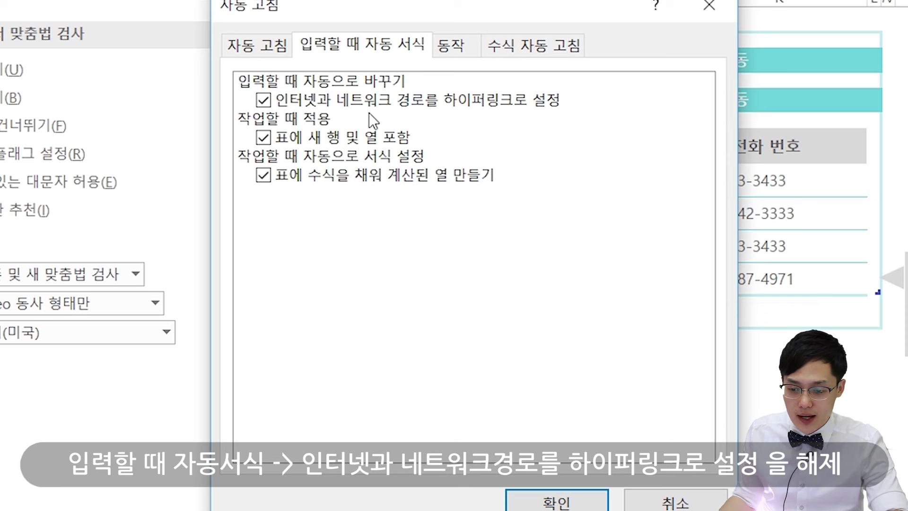
pyautogui.click(263, 100)
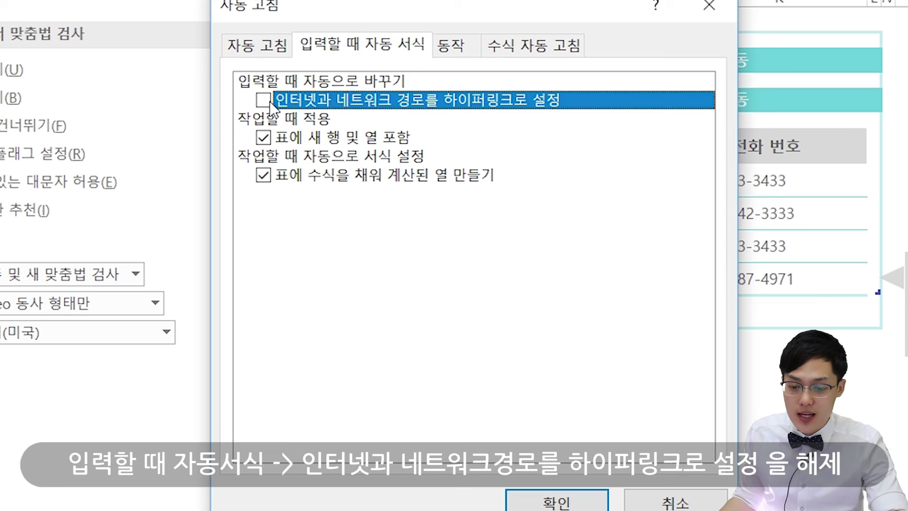
pyautogui.click(557, 501)
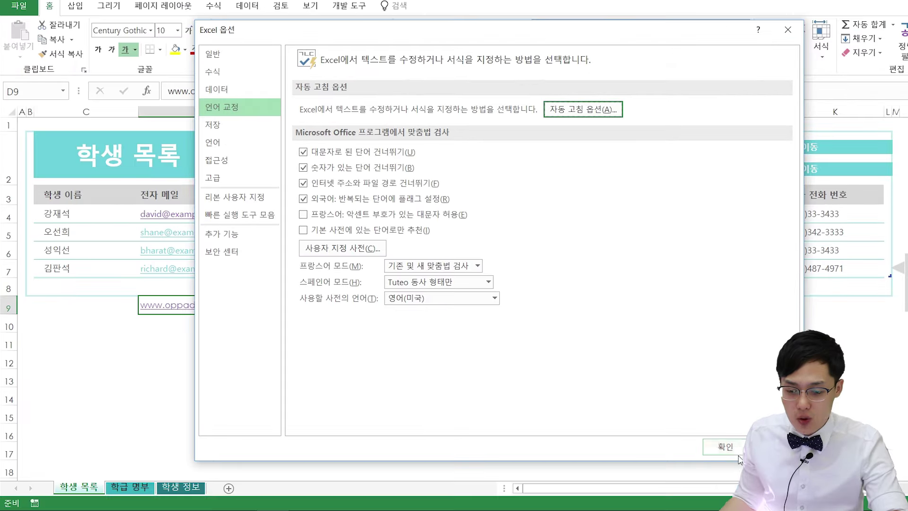
pyautogui.click(726, 447)
pyautogui.click(189, 323)
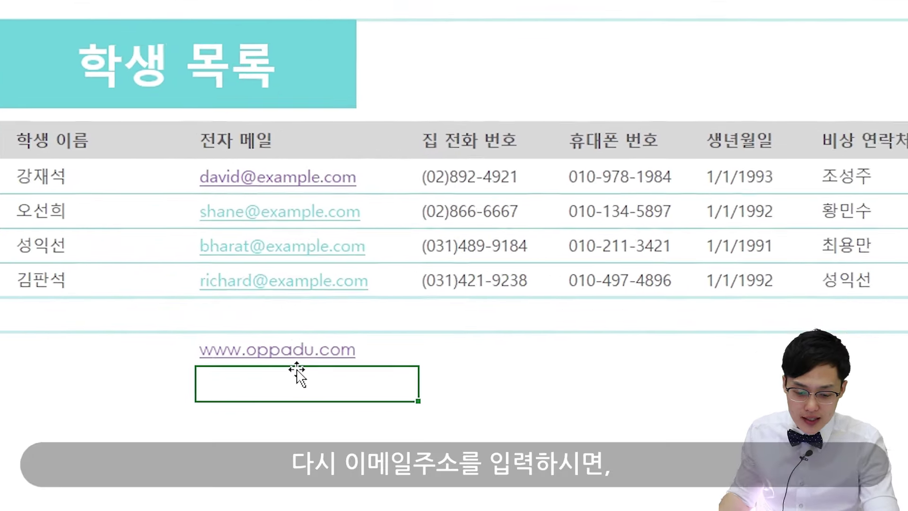
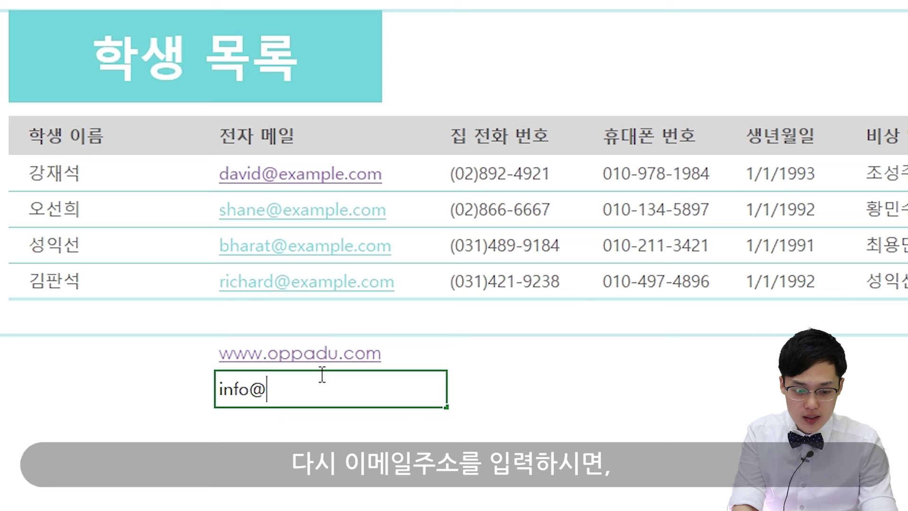
pyautogui.press('Return')
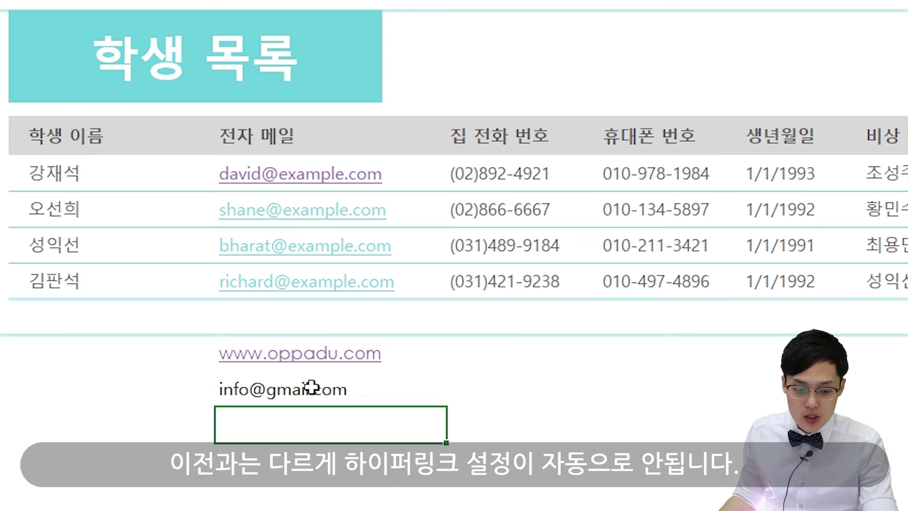
pyautogui.write('www.o')
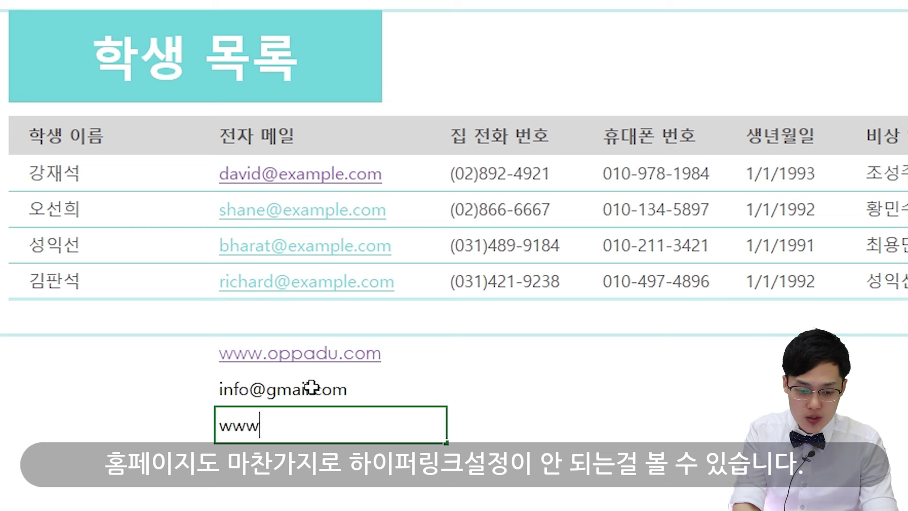
pyautogui.write('ppadu.com')
pyautogui.press('Return')
pyautogui.click(313, 397)
pyautogui.click(313, 433)
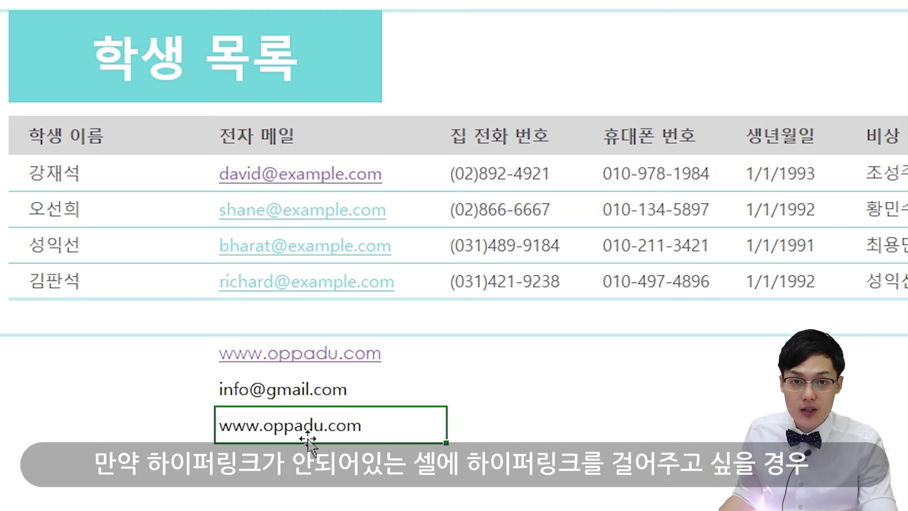
pyautogui.click(307, 390)
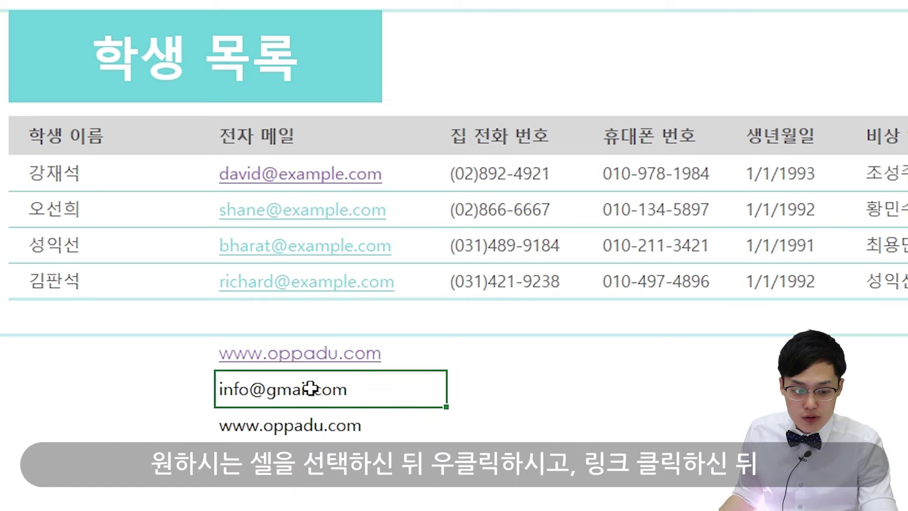
# Step: Link the plain e-mail cell to a mailto: address for that e-mail through the Link dialog
pyautogui.rightClick(310, 389)
pyautogui.click(351, 379)
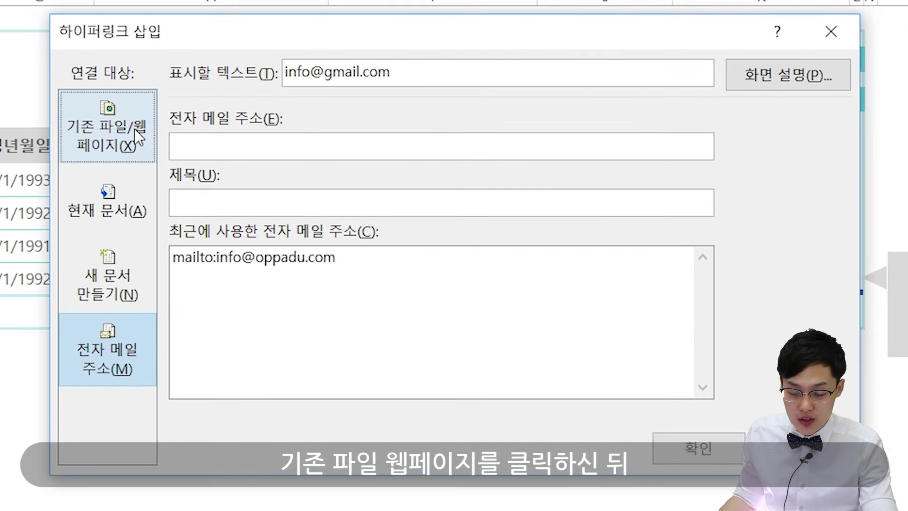
pyautogui.click(134, 128)
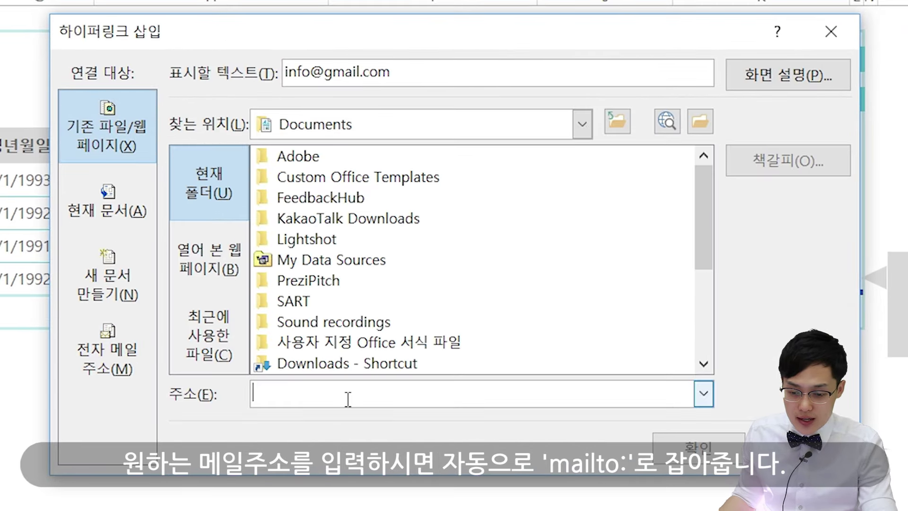
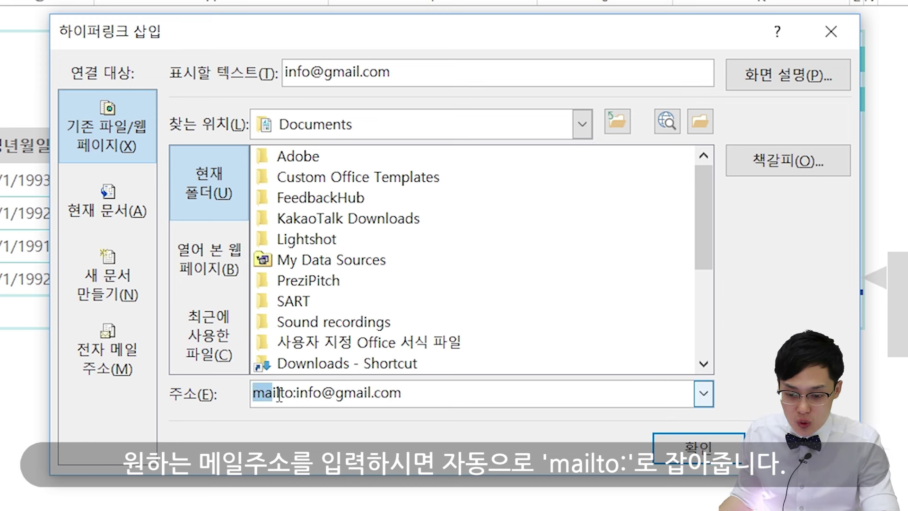
pyautogui.click(309, 392)
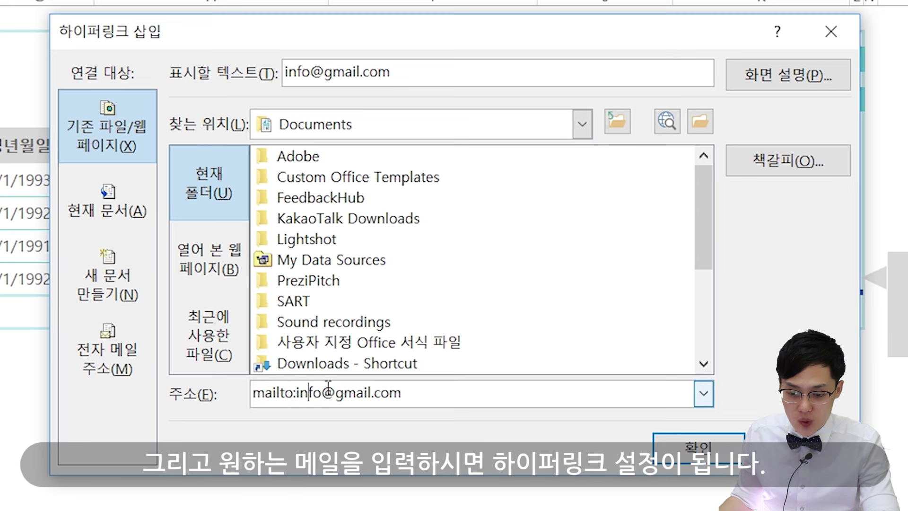
pyautogui.moveTo(327, 392); pyautogui.dragTo(397, 393)
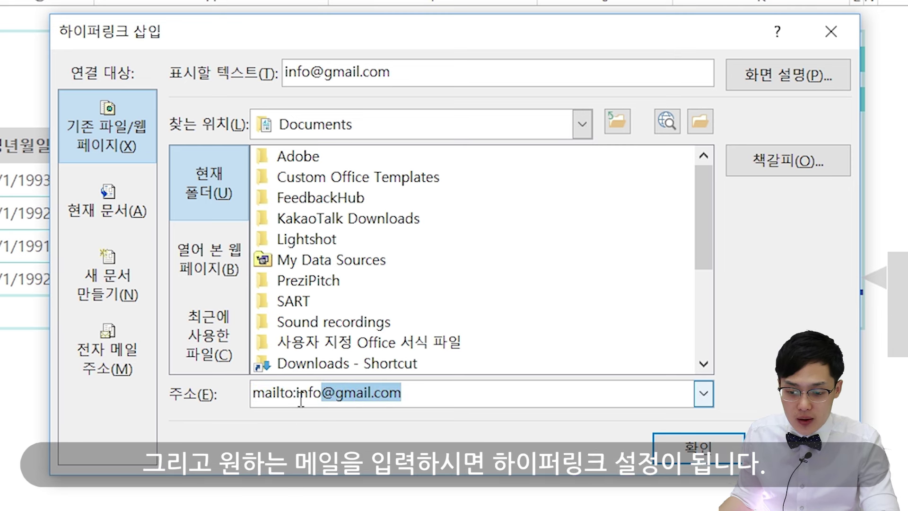
pyautogui.moveTo(299, 392); pyautogui.dragTo(243, 397)
pyautogui.hotkey('ctrl', 'a')
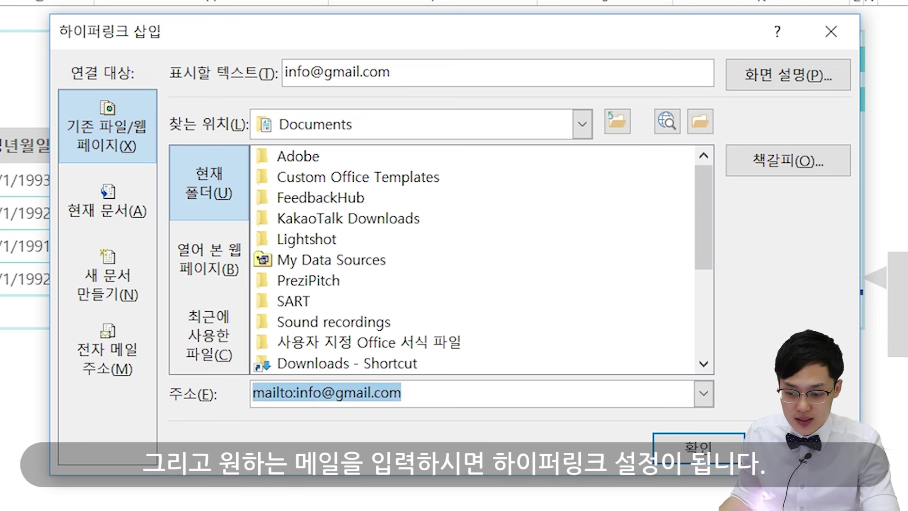
pyautogui.click(697, 447)
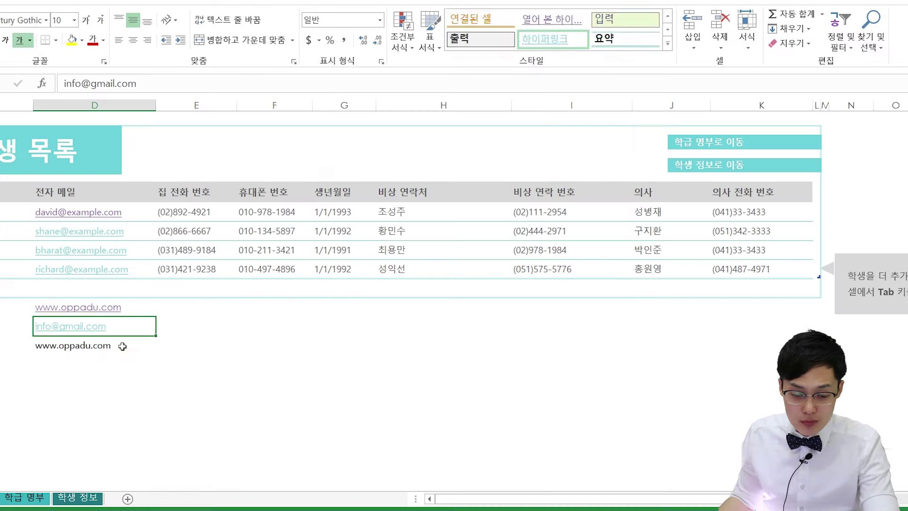
pyautogui.click(123, 346)
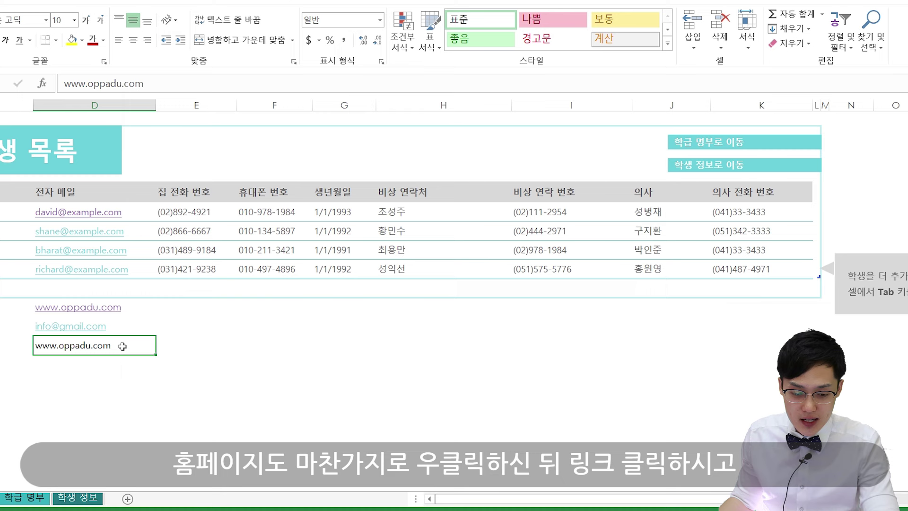
pyautogui.rightClick(122, 346)
pyautogui.click(161, 336)
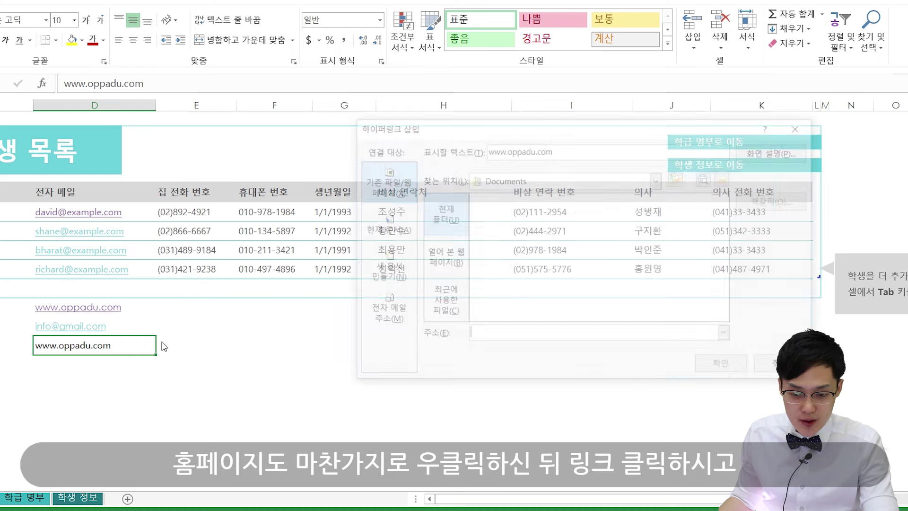
pyautogui.write('www')
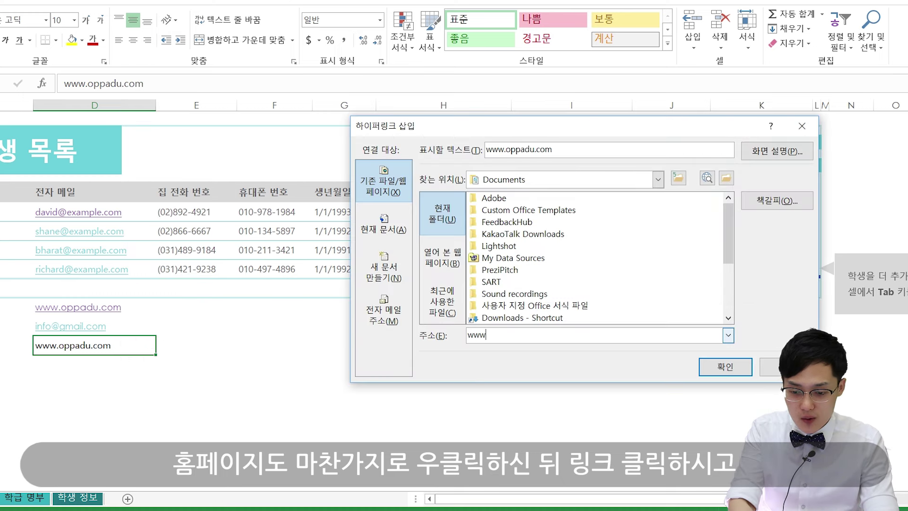
pyautogui.write('.oppadu.com/')
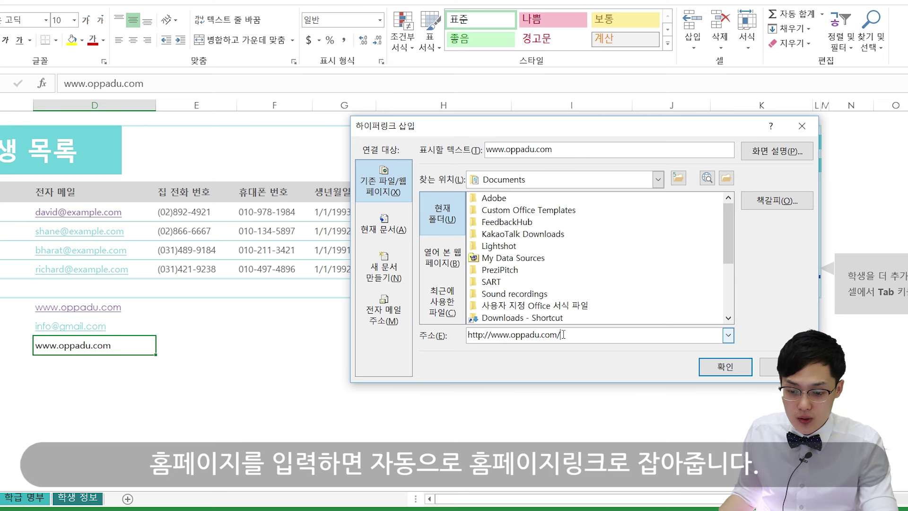
pyautogui.moveTo(562, 334); pyautogui.dragTo(452, 340)
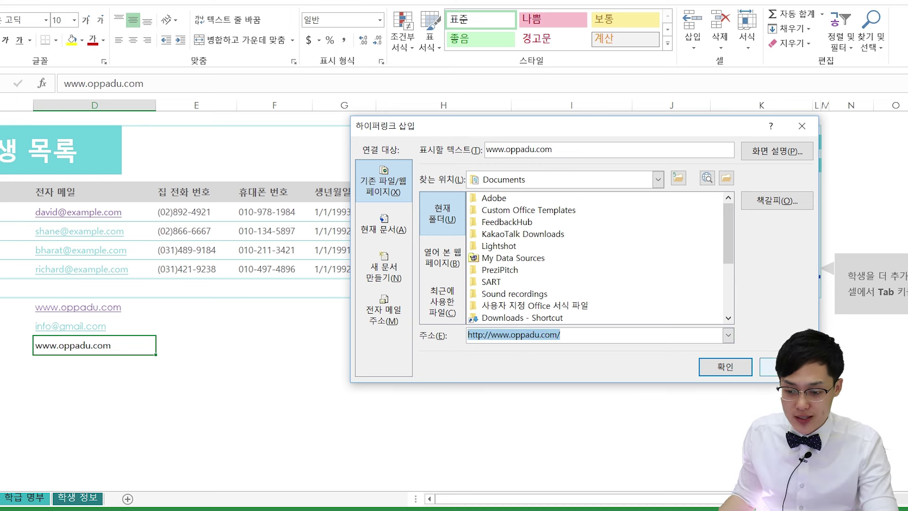
pyautogui.click(725, 367)
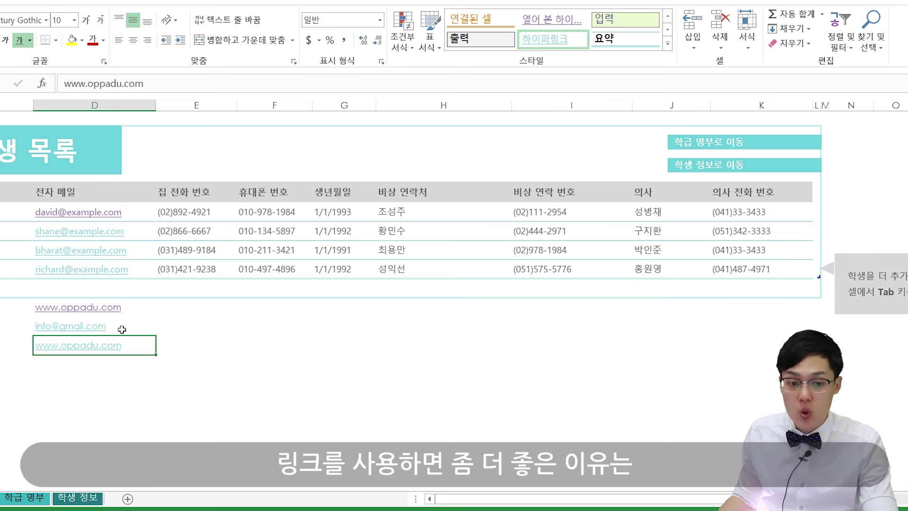
pyautogui.press('Up')
pyautogui.press('Up')
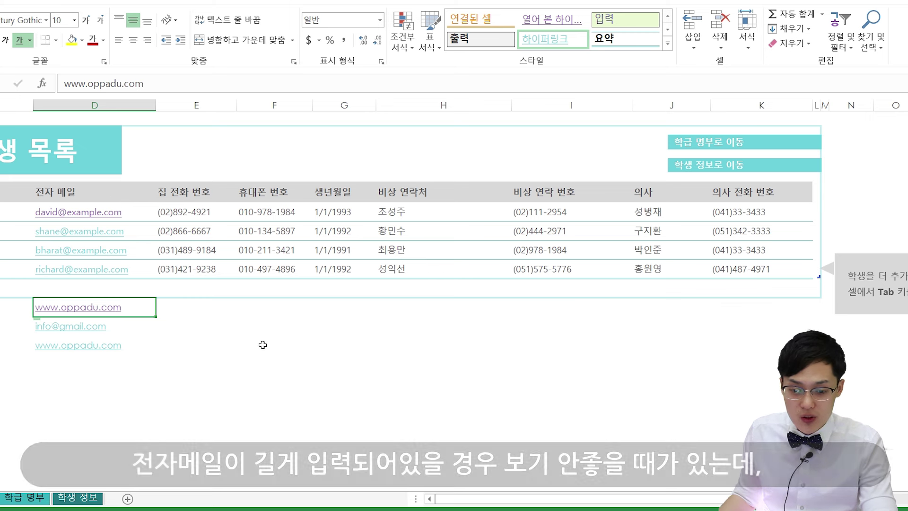
# Step: Type 메일보내기 into an empty cell in column G
pyautogui.click(324, 325)
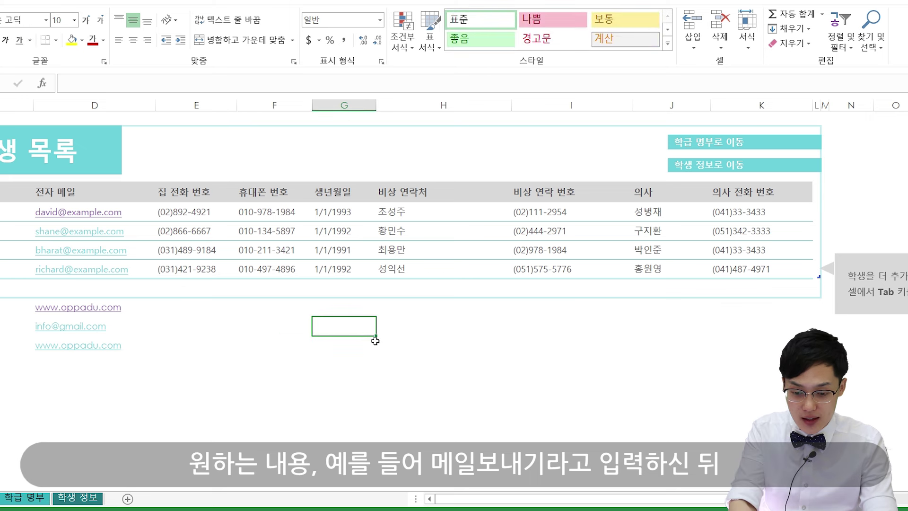
pyautogui.write('메일보내기')
pyautogui.press('Return')
# Step: Give the 메일보내기 cell a mailto hyperlink to the site's info e-mail address
pyautogui.press('Up')
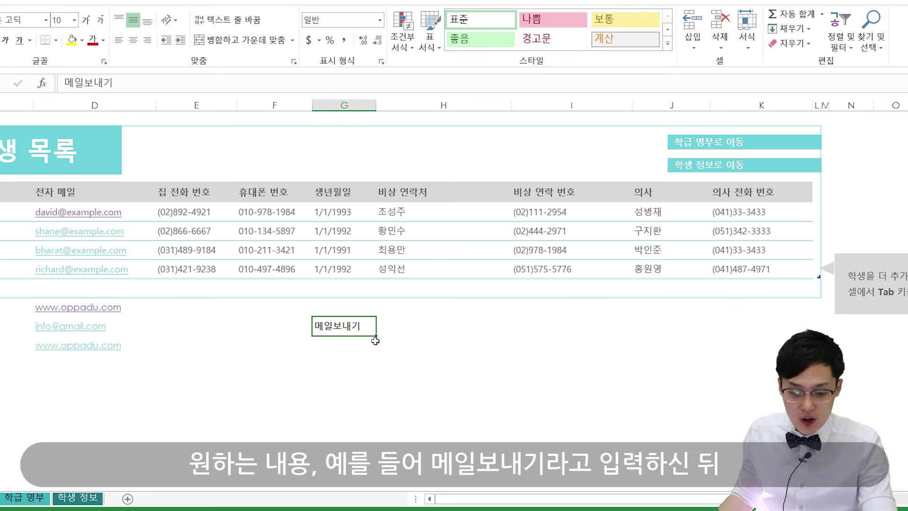
pyautogui.rightClick(357, 327)
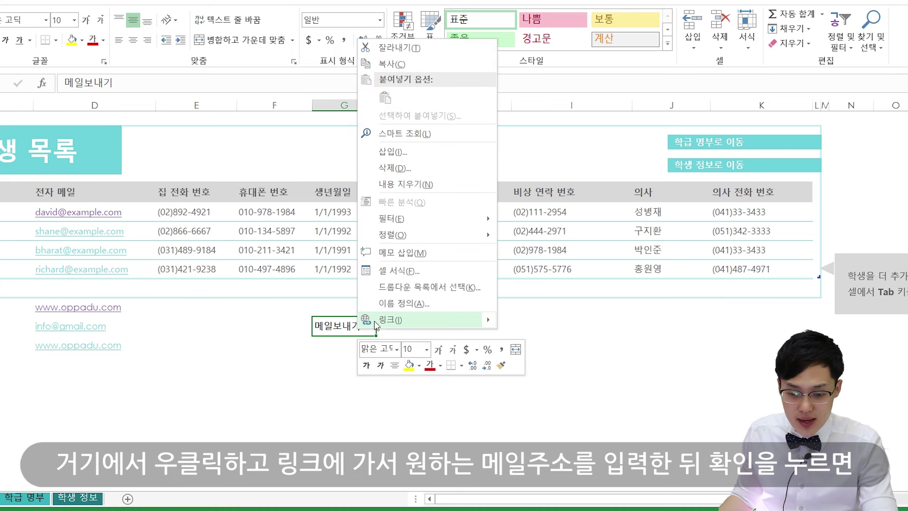
pyautogui.click(380, 320)
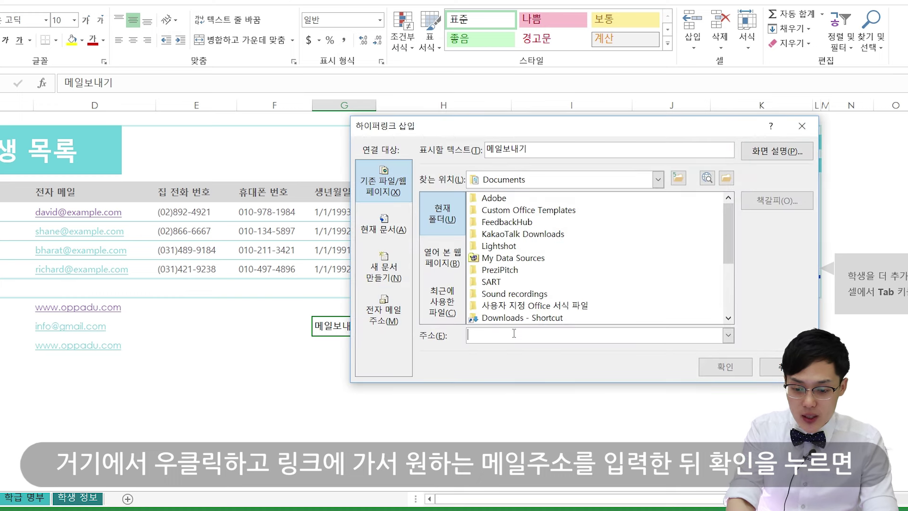
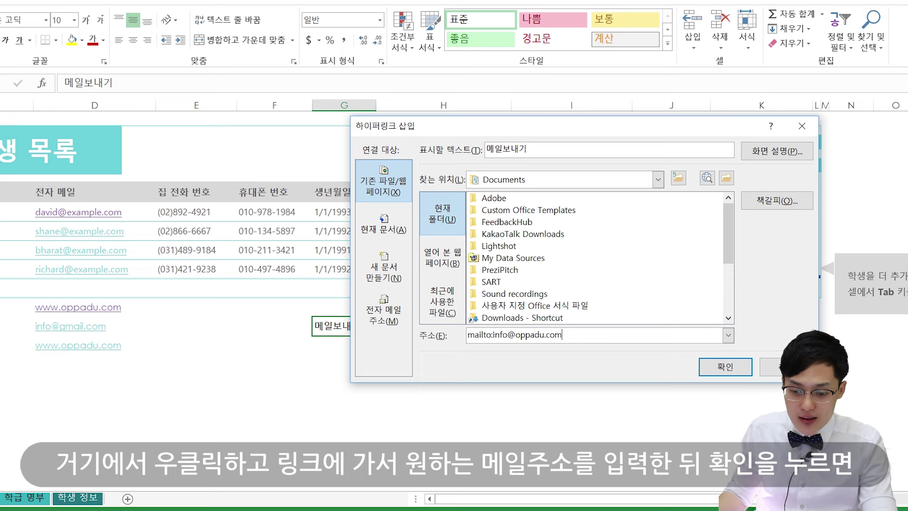
pyautogui.click(719, 371)
pyautogui.click(500, 350)
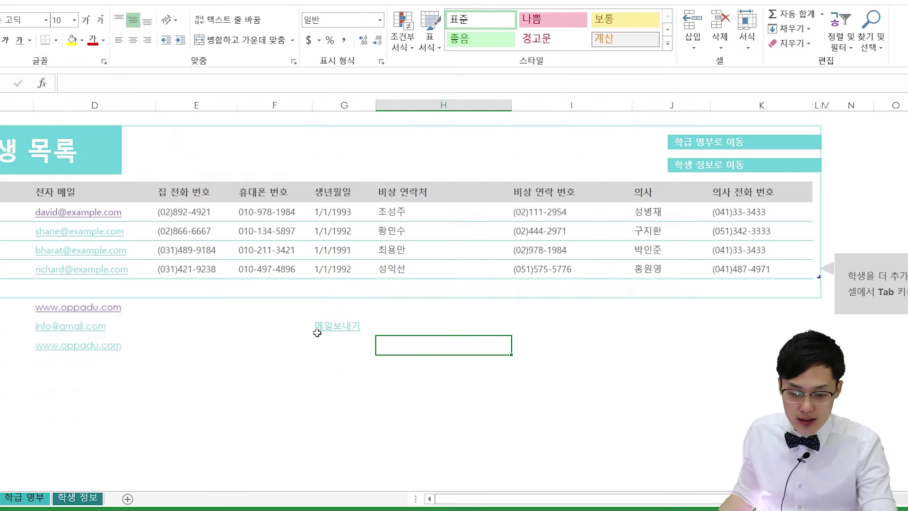
# Step: Select the 메일보내기 cell with the Right arrow from its neighbour and delete it, without opening the link
pyautogui.click(295, 327)
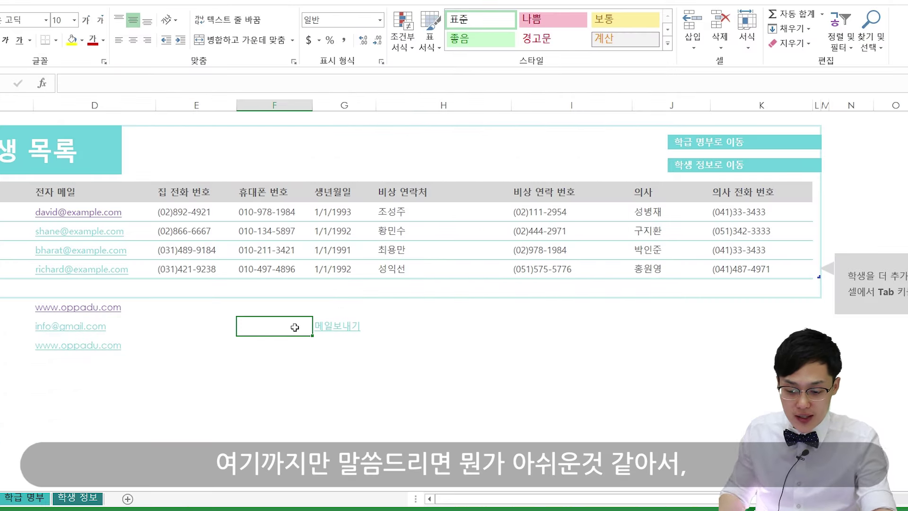
pyautogui.press('Right')
pyautogui.press('Delete')
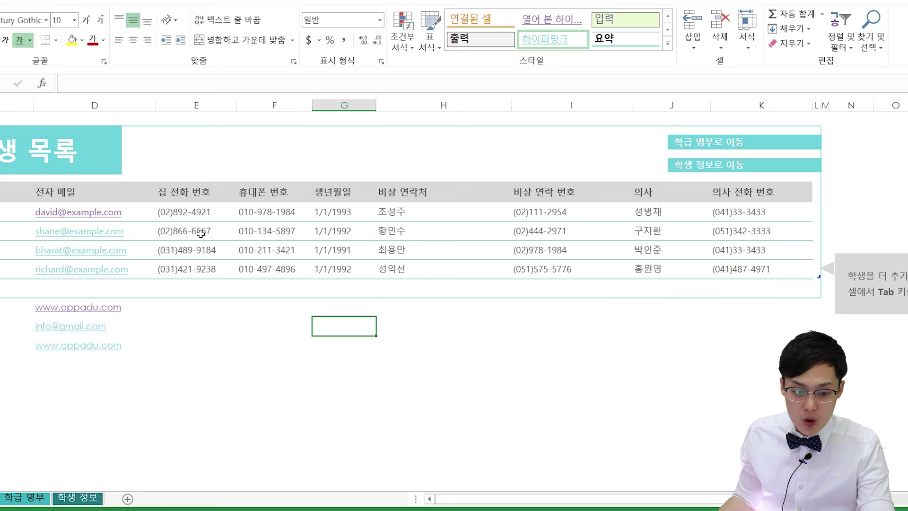
# Step: Change the digit 6 to 5 in the second student's home phone number in column E
pyautogui.click(201, 233)
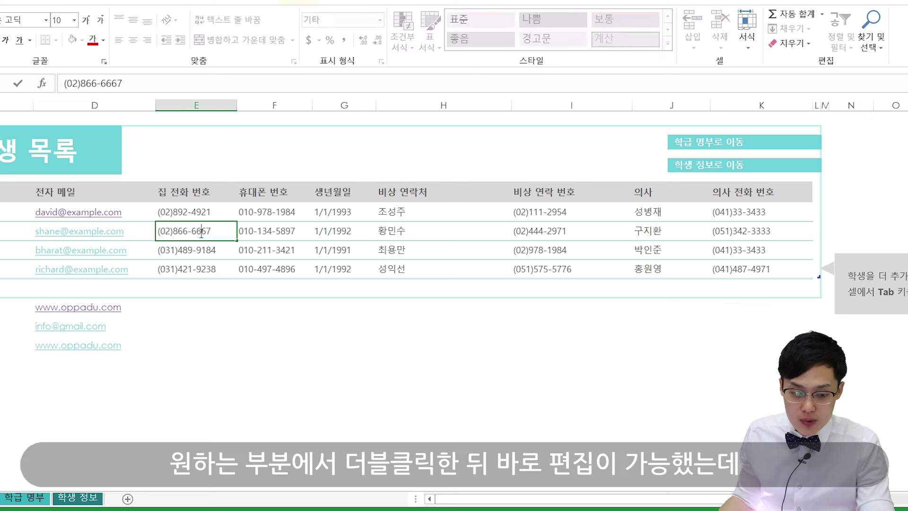
pyautogui.press('BackSpace')
pyautogui.write('5')
pyautogui.press('Return')
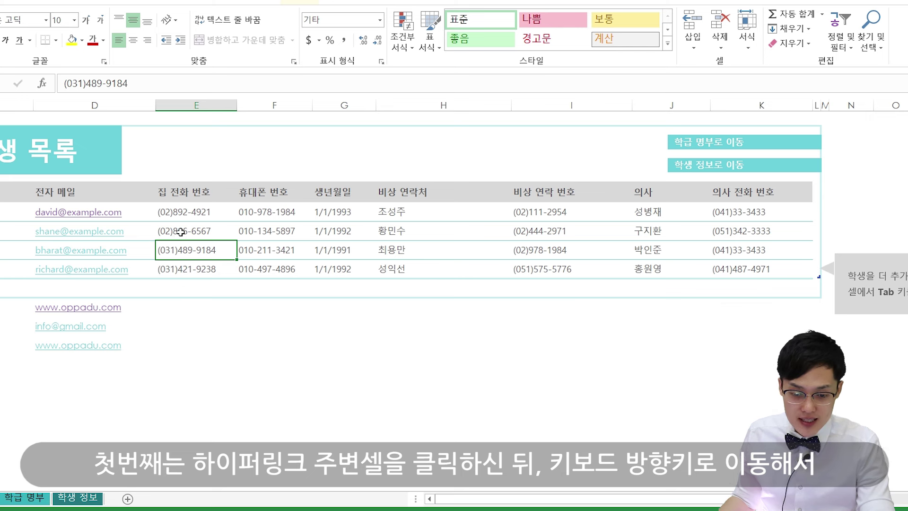
# Step: Change the second student's e-mail domain to gmail.com in the formula bar, without opening the link
pyautogui.click(181, 232)
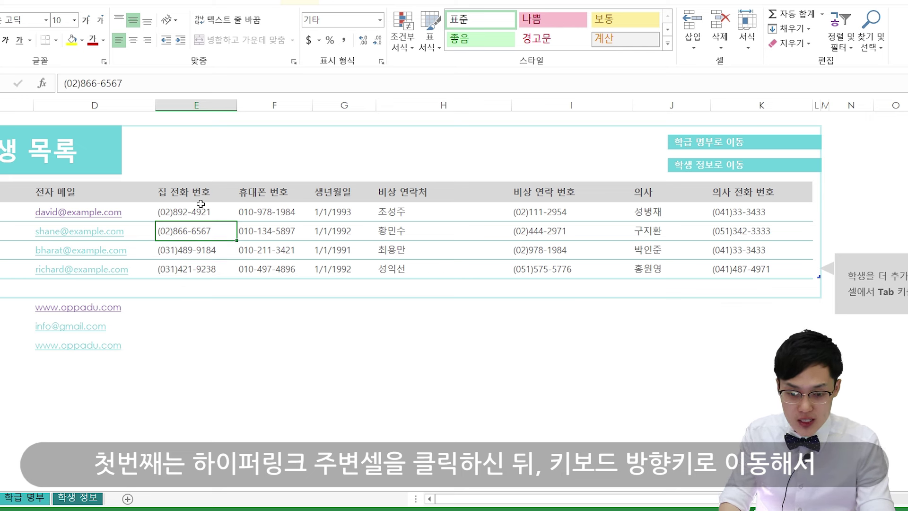
pyautogui.press('Left')
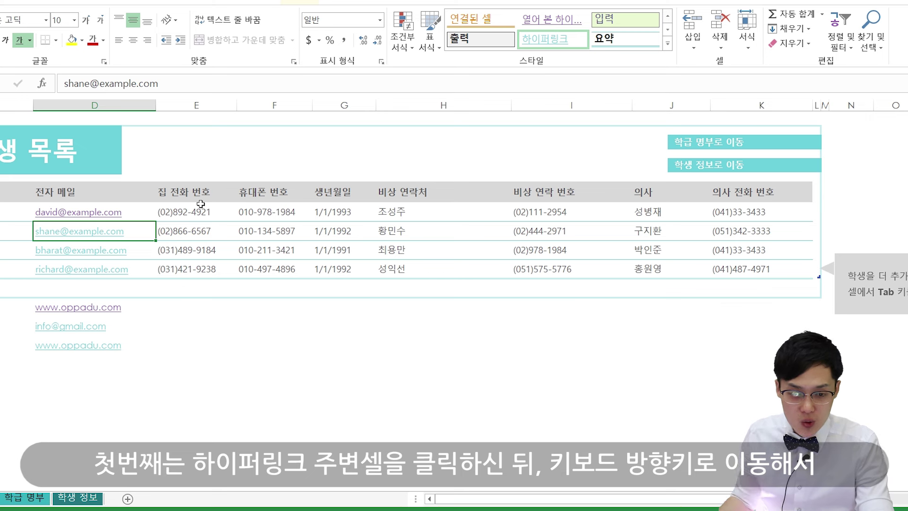
pyautogui.click(121, 85)
pyautogui.press('Right')
pyautogui.press('Right')
pyautogui.press('Delete')
pyautogui.press('BackSpace')
pyautogui.press('BackSpace')
pyautogui.press('BackSpace')
pyautogui.press('BackSpace')
pyautogui.press('BackSpace')
pyautogui.press('BackSpace')
pyautogui.write('gmail')
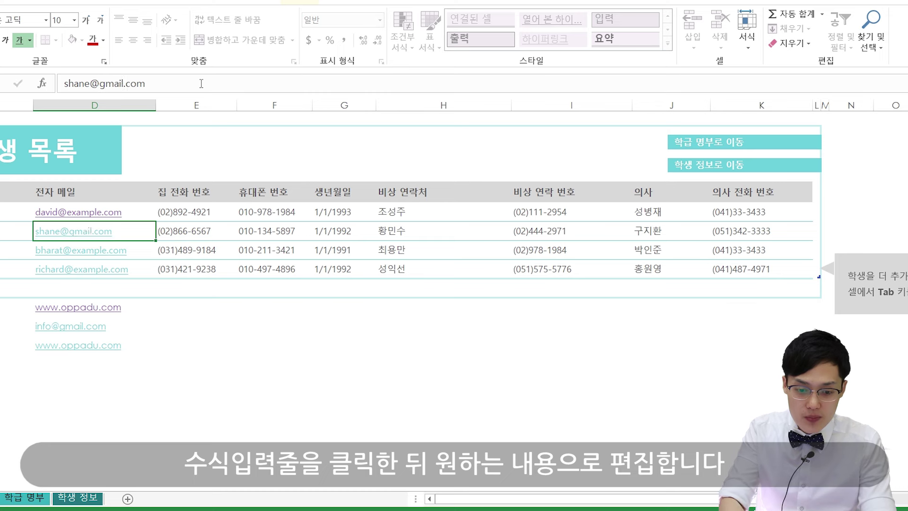
pyautogui.press('Return')
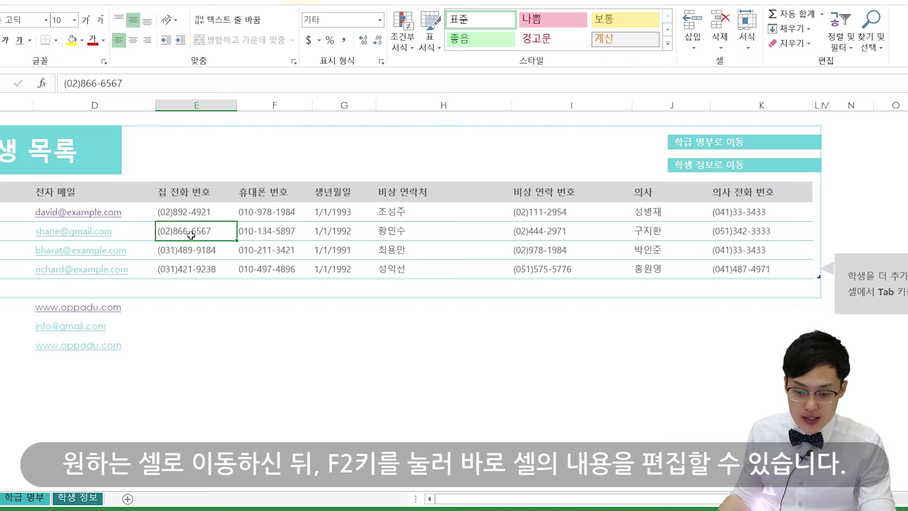
pyautogui.press('Left')
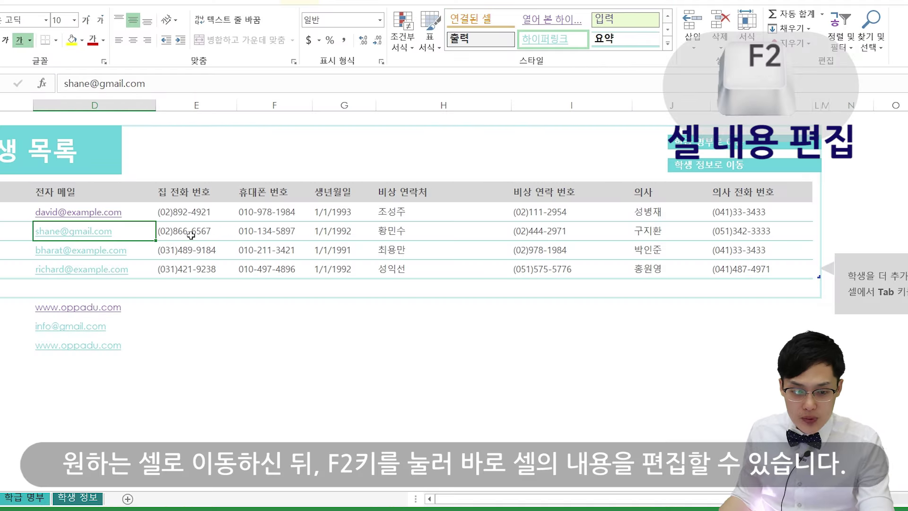
pyautogui.press('F2')
pyautogui.press('BackSpace')
pyautogui.press('BackSpace')
pyautogui.press('BackSpace')
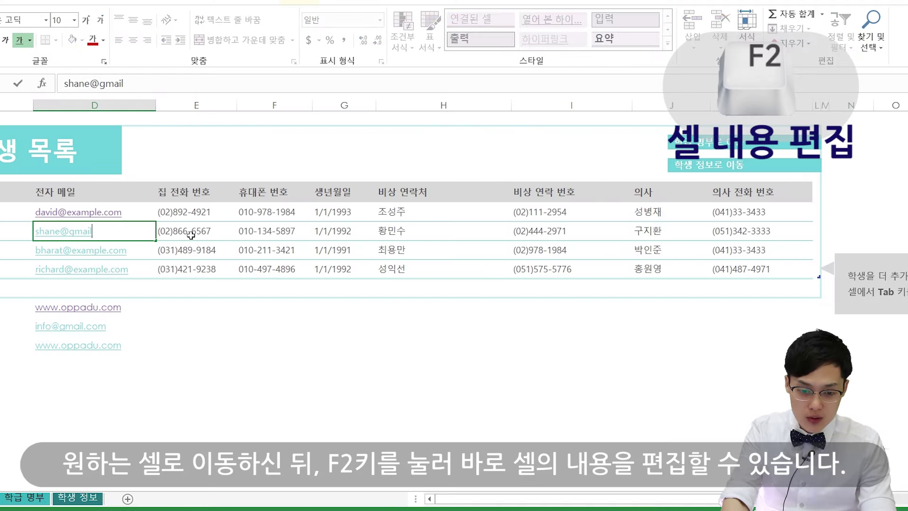
pyautogui.press('BackSpace')
pyautogui.press('BackSpace')
pyautogui.press('BackSpace')
pyautogui.write('@yahoo.com')
pyautogui.press('Return')
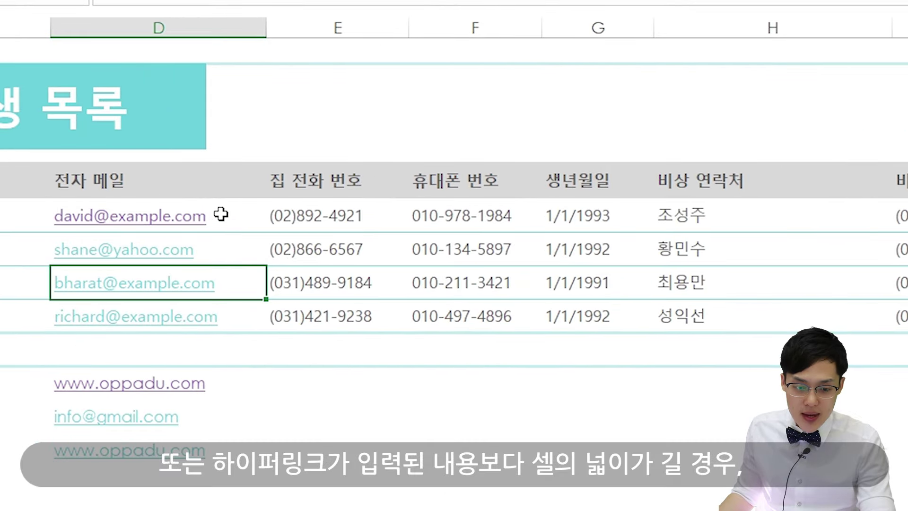
# Step: Select the e-mail cell by its blank space, then narrow column D below the address width
pyautogui.hotkey('ctrl', 'space')
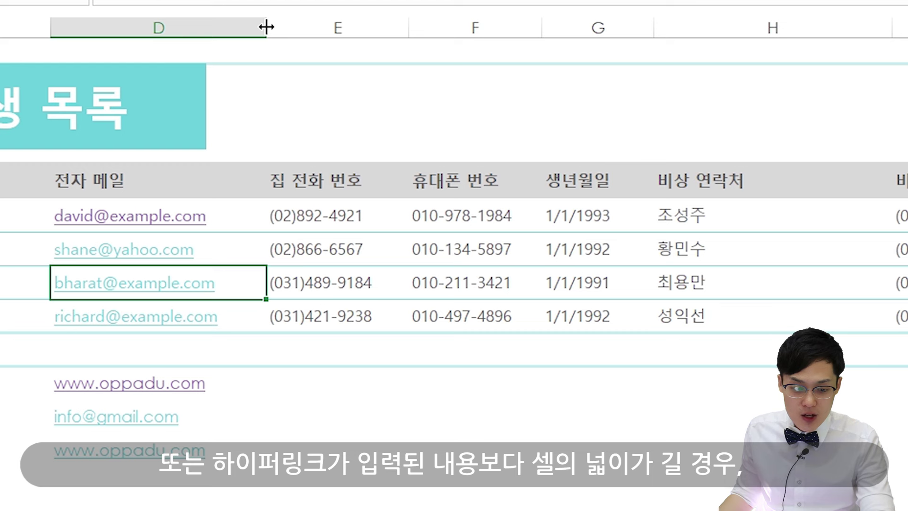
pyautogui.click(241, 248)
pyautogui.click(243, 218)
pyautogui.click(238, 246)
pyautogui.click(243, 279)
pyautogui.click(238, 250)
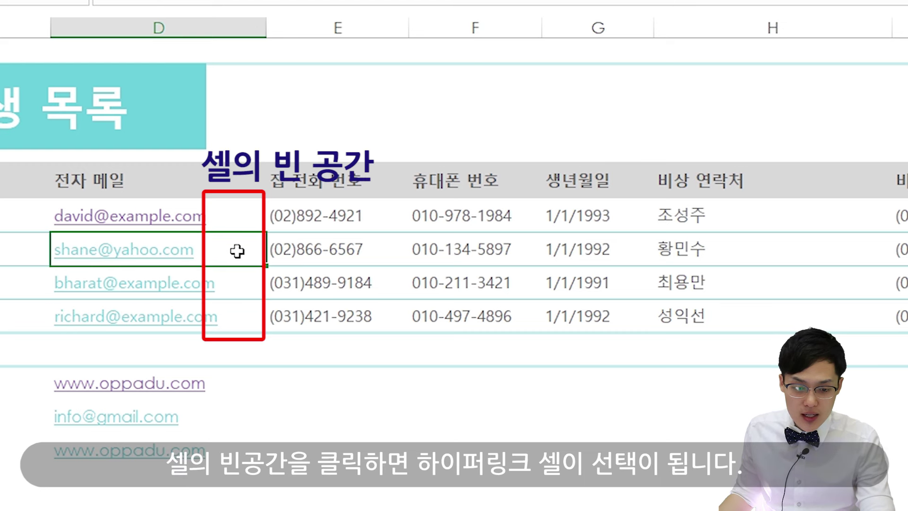
pyautogui.moveTo(265, 21); pyautogui.dragTo(216, 31)
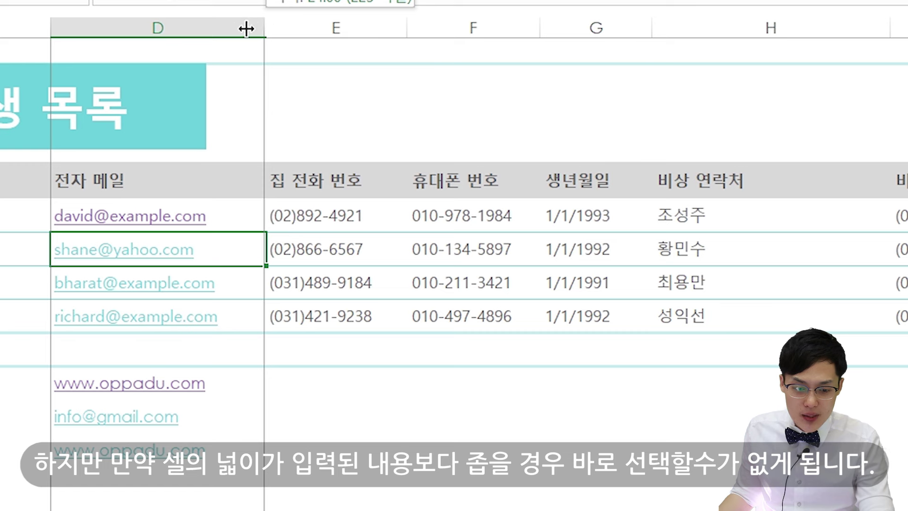
pyautogui.moveTo(215, 31); pyautogui.dragTo(152, 32)
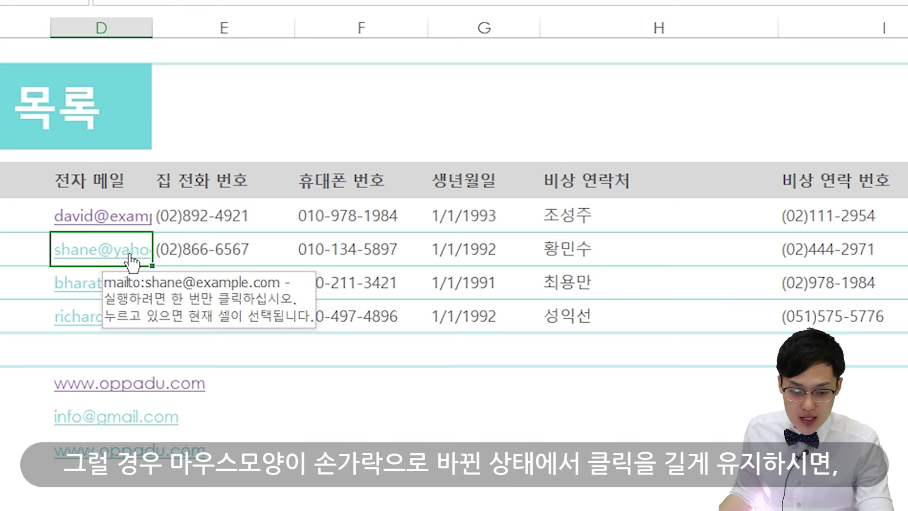
# Step: Select the truncated e-mail cell without following its link and replace 'com' with 'co.kr'
pyautogui.click(130, 254)
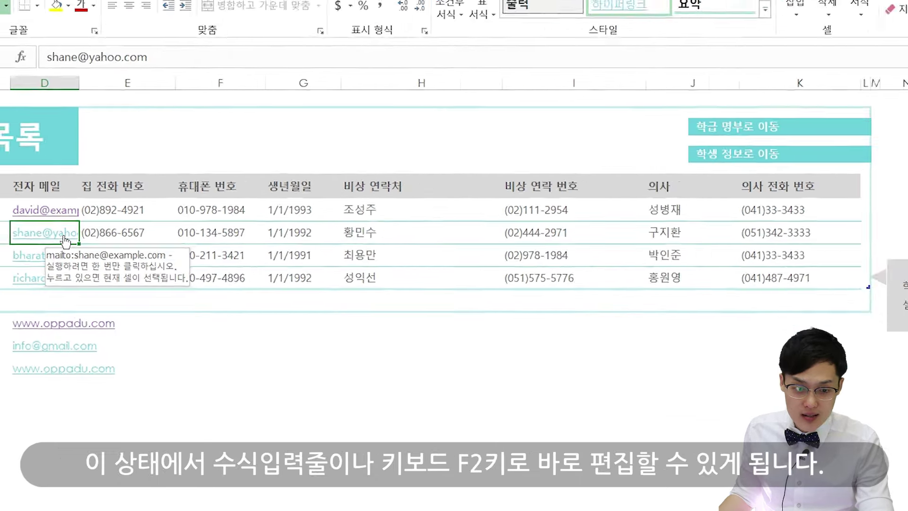
pyautogui.click(105, 85)
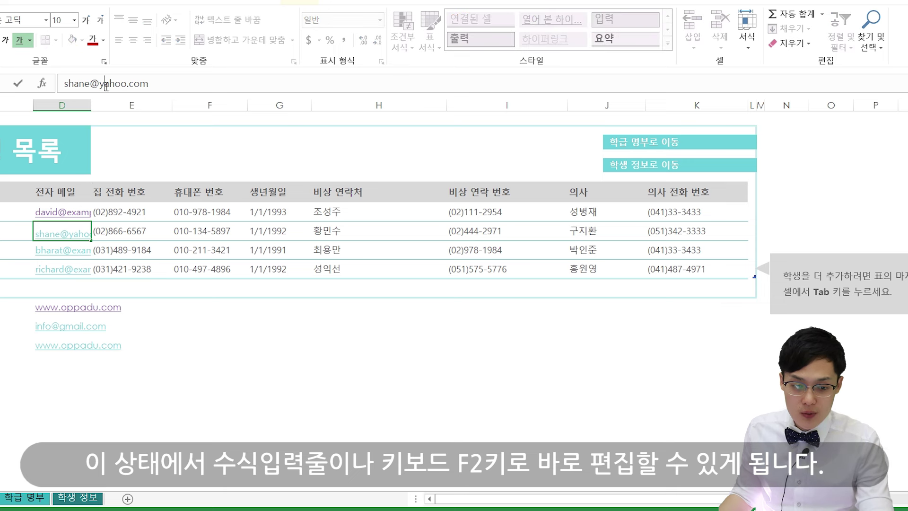
pyautogui.press('Escape')
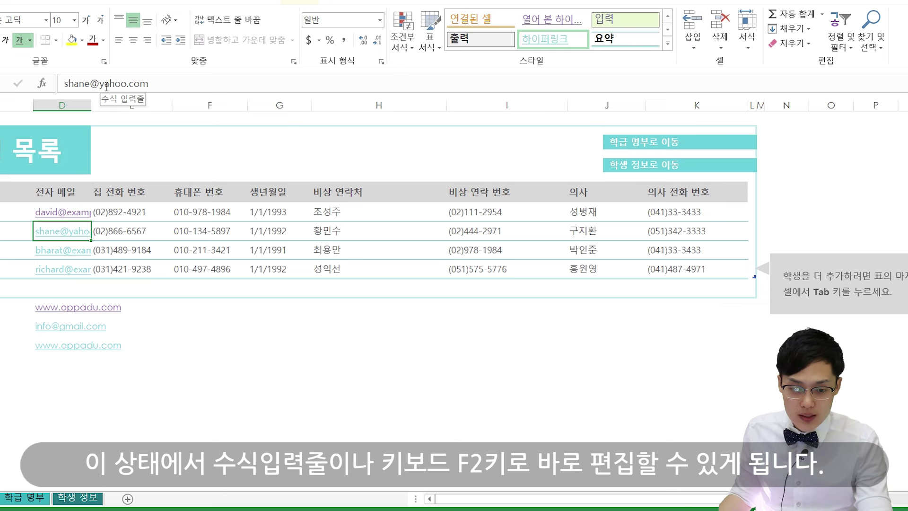
pyautogui.click(127, 84)
pyautogui.press('Delete')
pyautogui.press('Delete')
pyautogui.press('Delete')
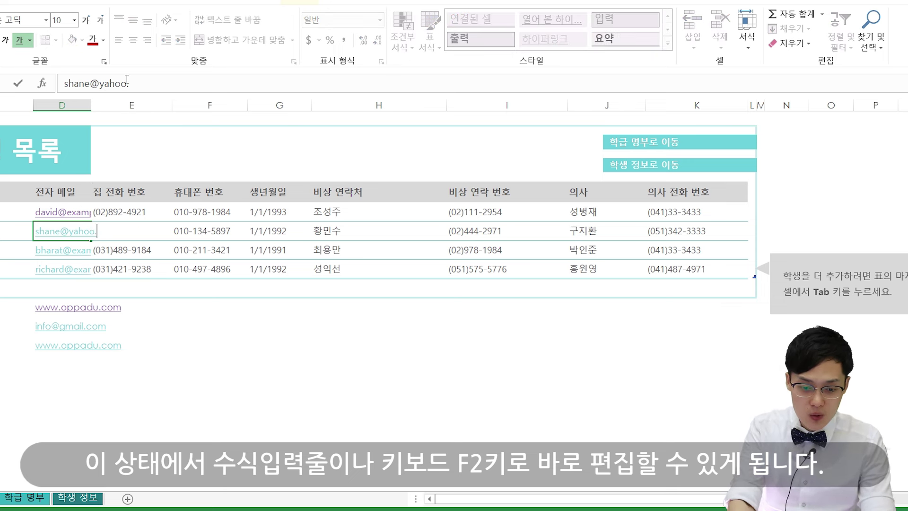
pyautogui.write('co.kr')
pyautogui.press('Return')
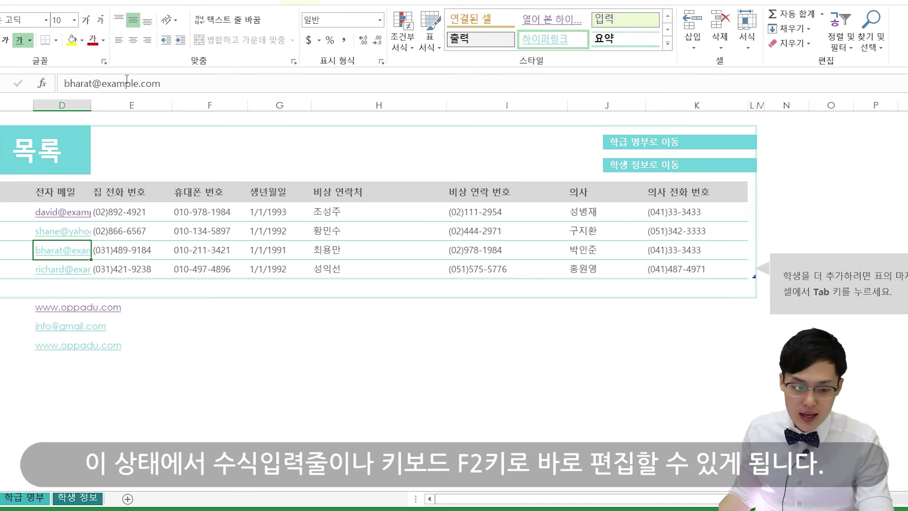